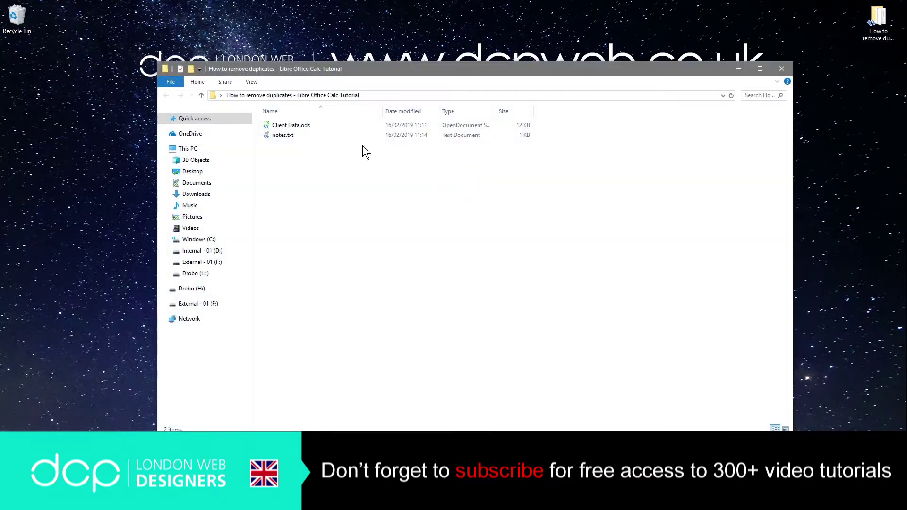
Open Client Data.ods and select the First Name, Last Name and empty columns
{"action": "left_click", "coordinate": [278, 125]}
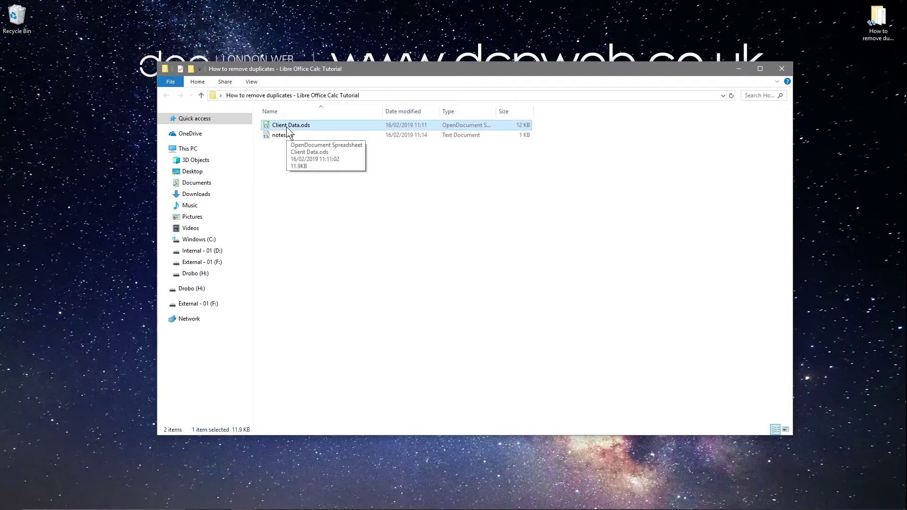
{"action": "double_click", "coordinate": [287, 126]}
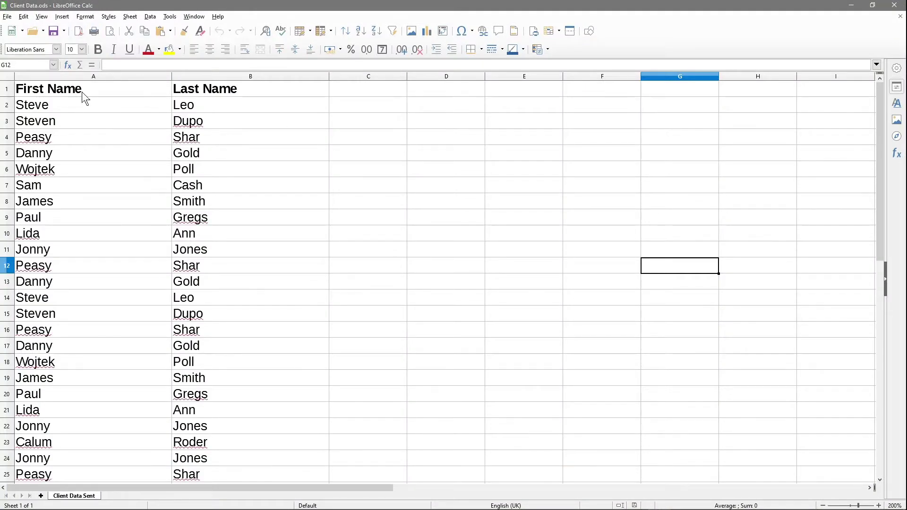
{"action": "left_click", "coordinate": [111, 75]}
{"action": "left_click", "coordinate": [200, 76]}
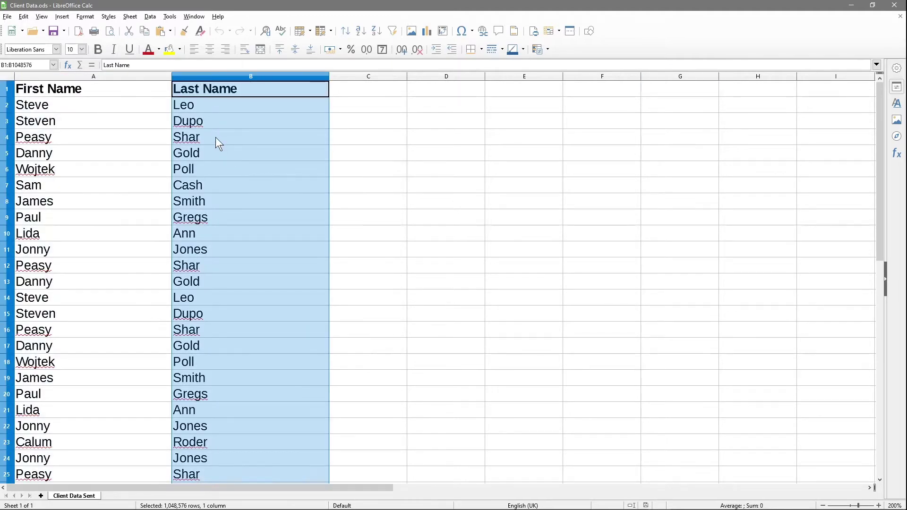
{"action": "left_click", "coordinate": [367, 77]}
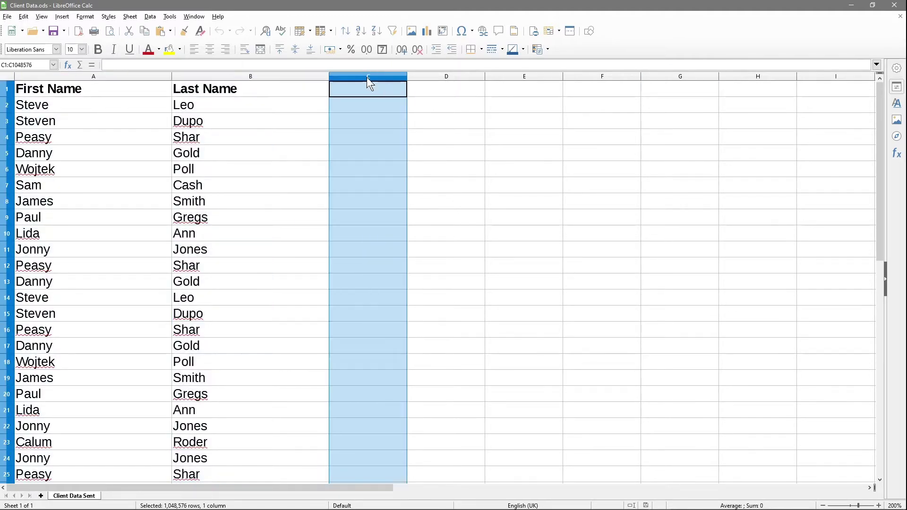
{"action": "left_click_drag", "start_coordinate": [366, 78], "coordinate": [828, 84]}
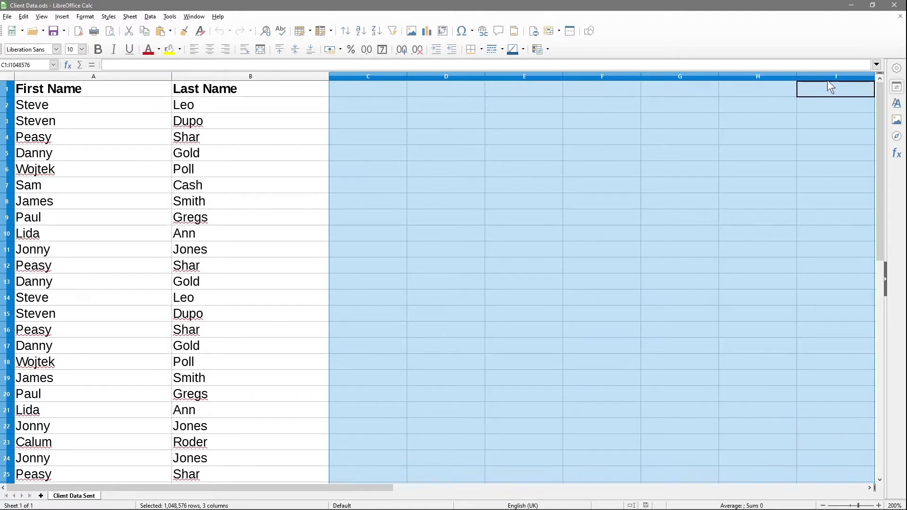
{"action": "left_click", "coordinate": [292, 126]}
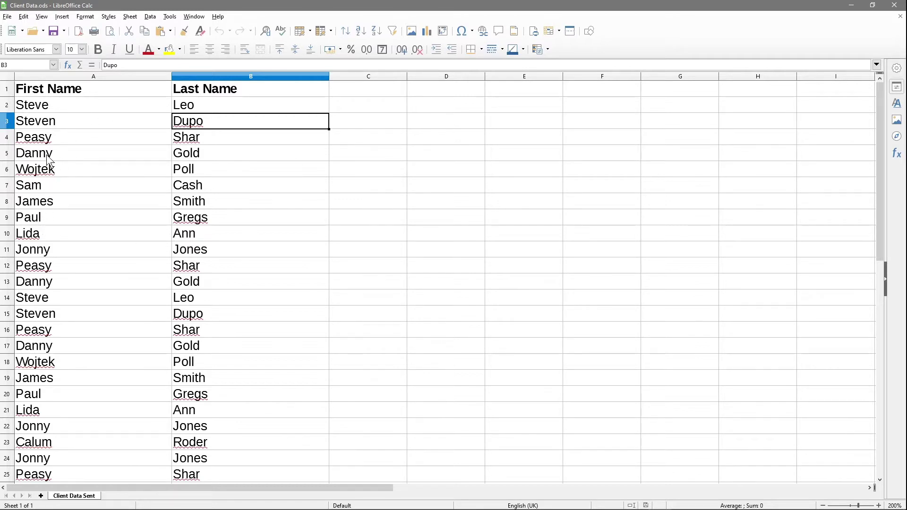
{"action": "left_click_drag", "start_coordinate": [48, 156], "coordinate": [197, 149]}
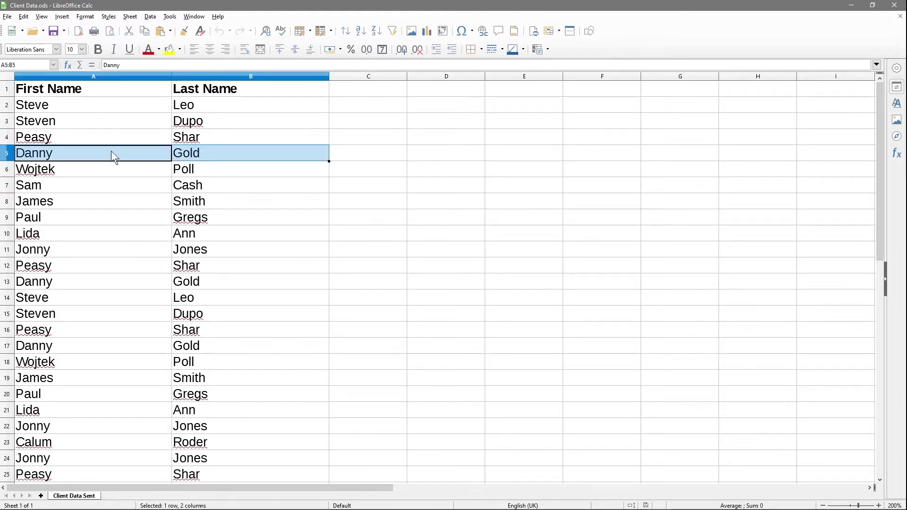
{"action": "left_click", "coordinate": [7, 282]}
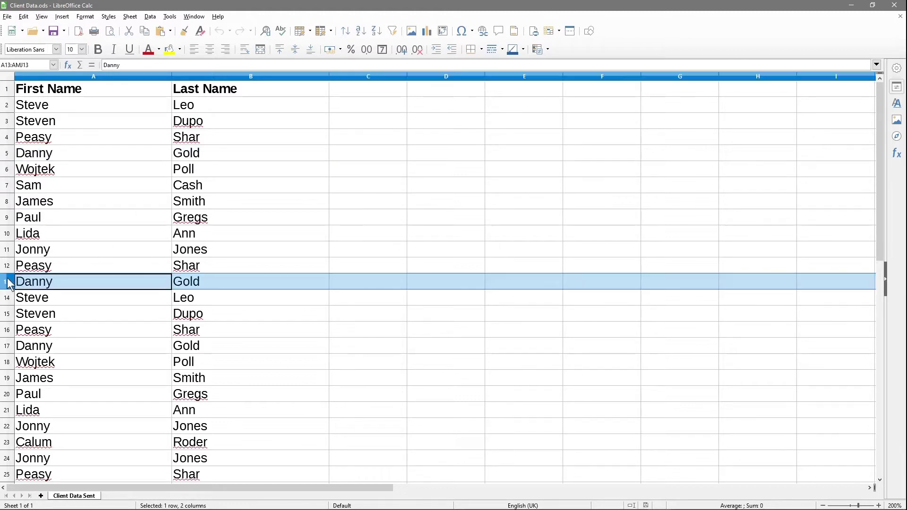
{"action": "left_click", "coordinate": [7, 347]}
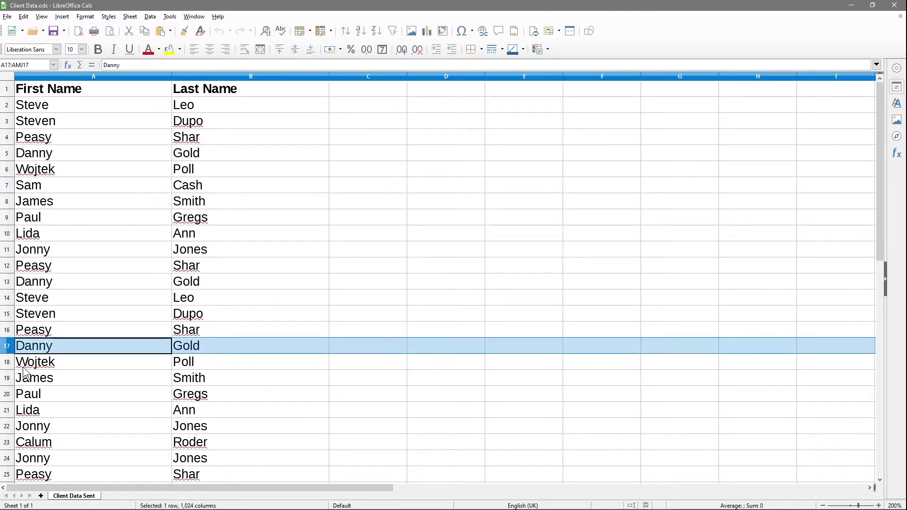
{"action": "left_click", "coordinate": [7, 282], "text": "ctrl"}
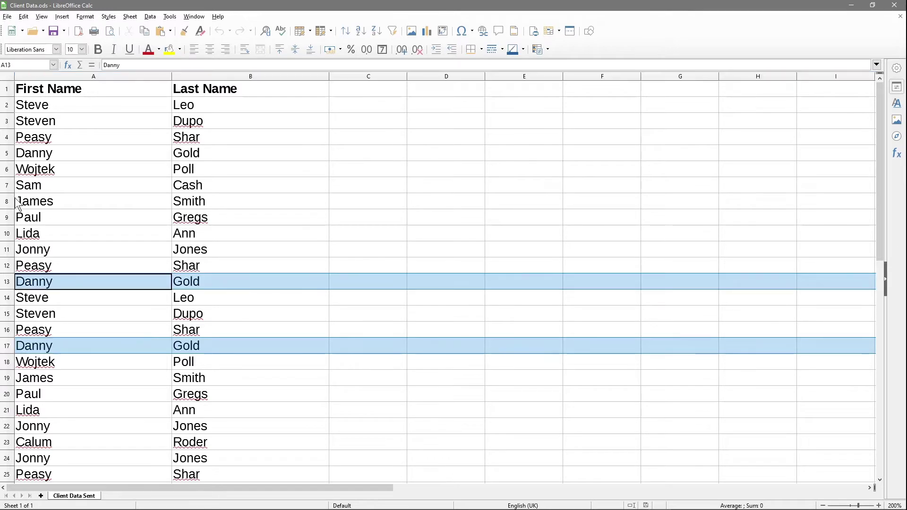
{"action": "left_click", "coordinate": [9, 154], "text": "ctrl"}
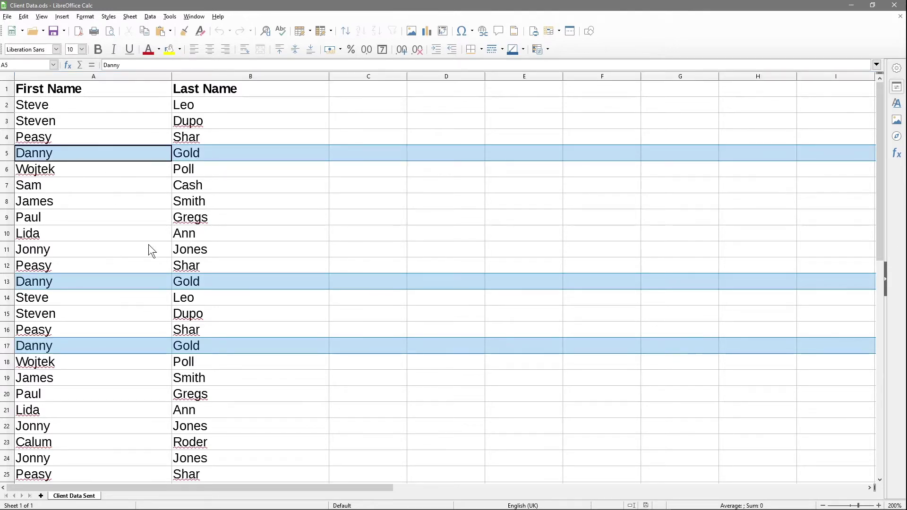
{"action": "left_click", "coordinate": [199, 187]}
{"action": "scroll", "coordinate": [204, 213], "scroll_direction": "down", "scroll_amount": 20}
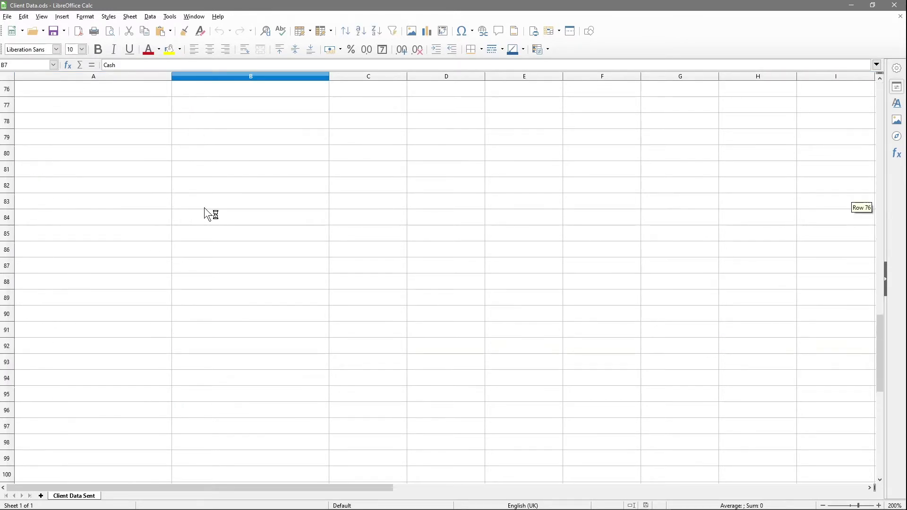
{"action": "scroll", "coordinate": [204, 208], "scroll_direction": "up", "scroll_amount": 20}
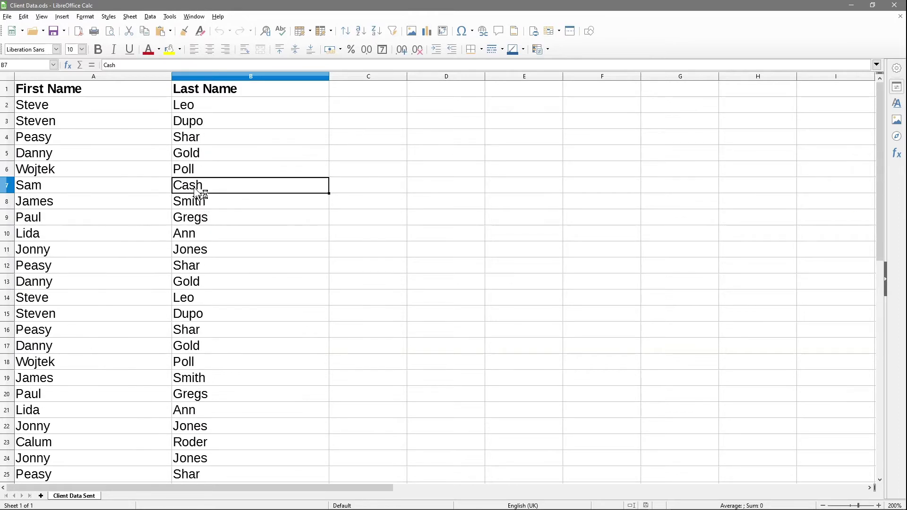
{"action": "left_click_drag", "start_coordinate": [10, 105], "coordinate": [9, 298]}
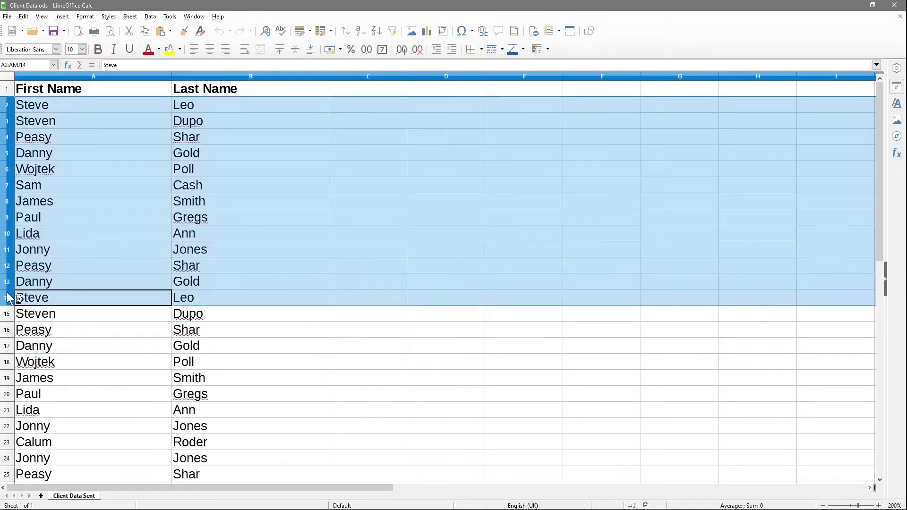
{"action": "left_click", "coordinate": [166, 185]}
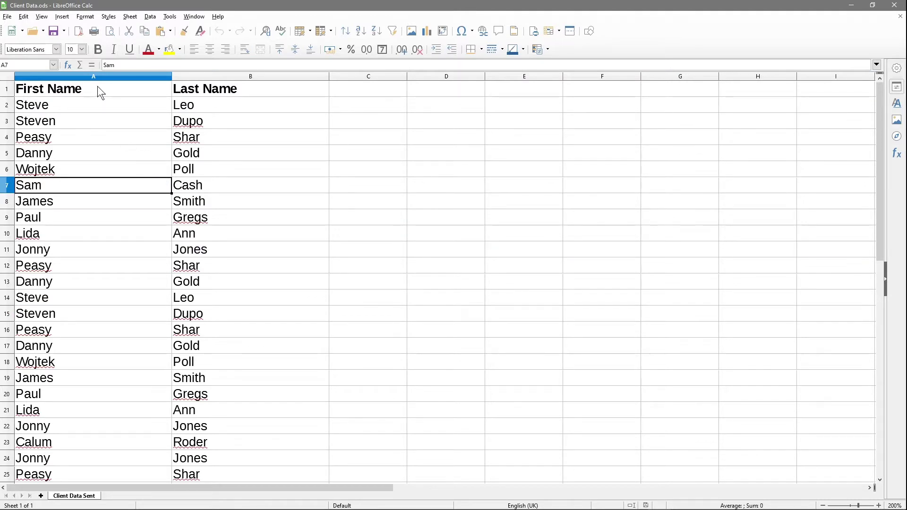
Starting from cell A1, open Advanced Filter with A1 as the criteria range
{"action": "left_click", "coordinate": [98, 88]}
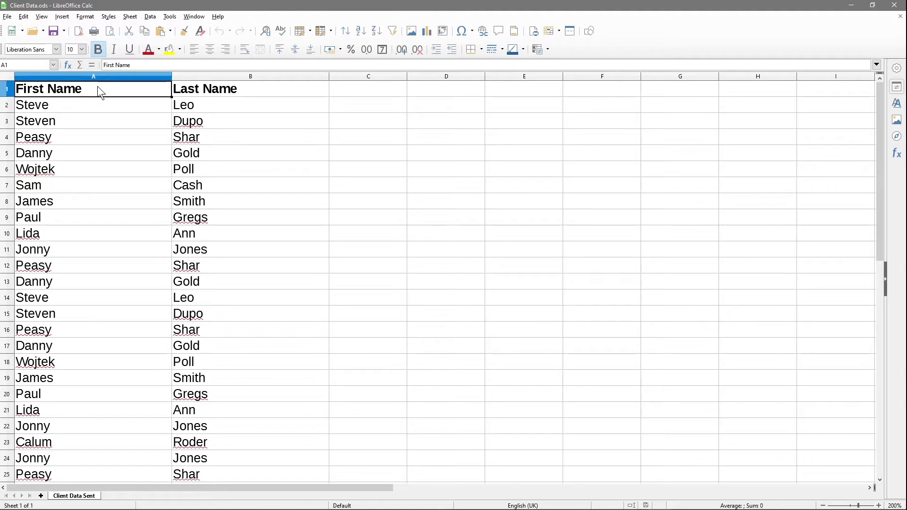
{"action": "left_click", "coordinate": [146, 16]}
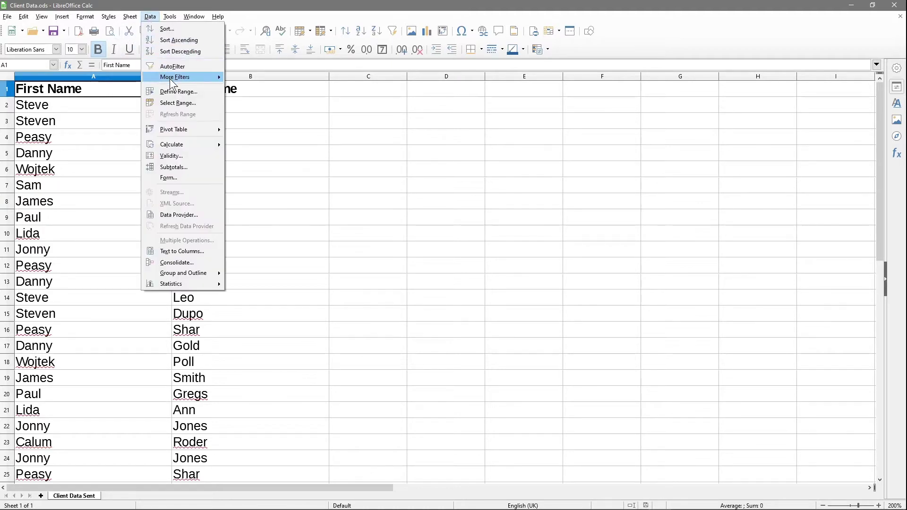
{"action": "mouse_move", "coordinate": [172, 80]}
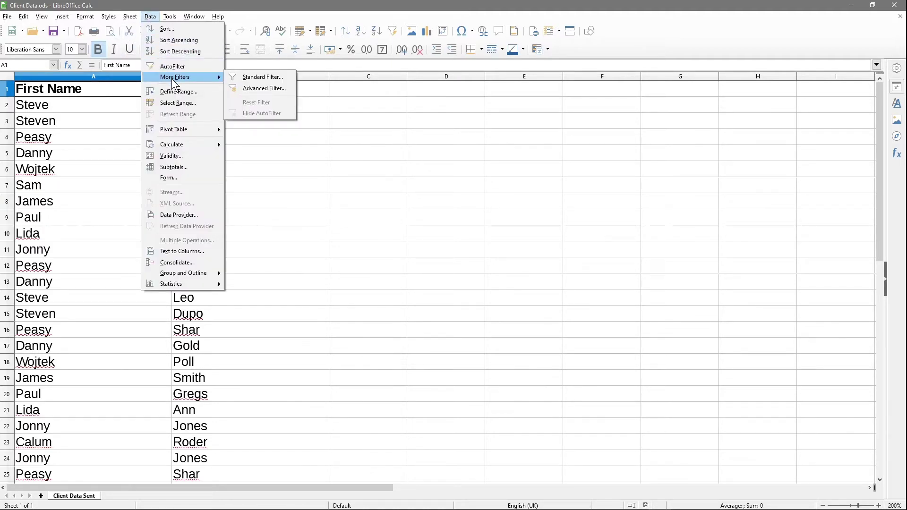
{"action": "left_click", "coordinate": [269, 89]}
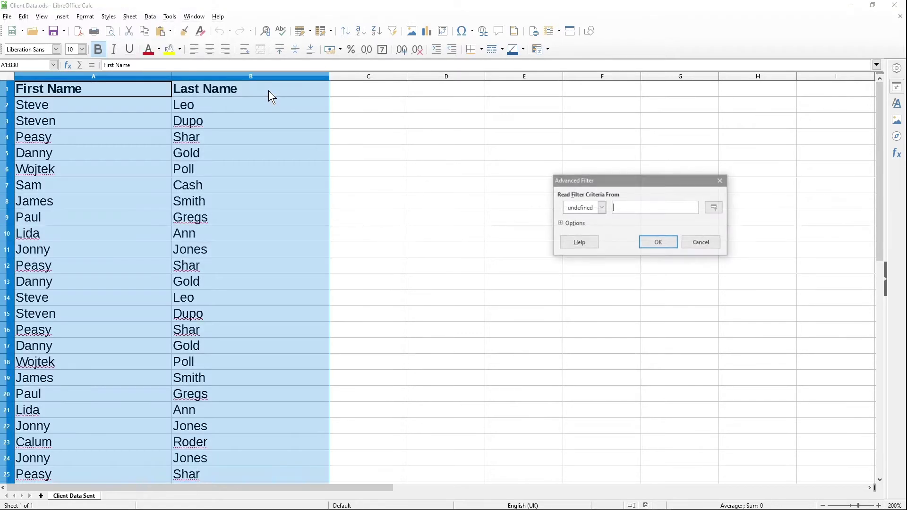
{"action": "left_click", "coordinate": [92, 87]}
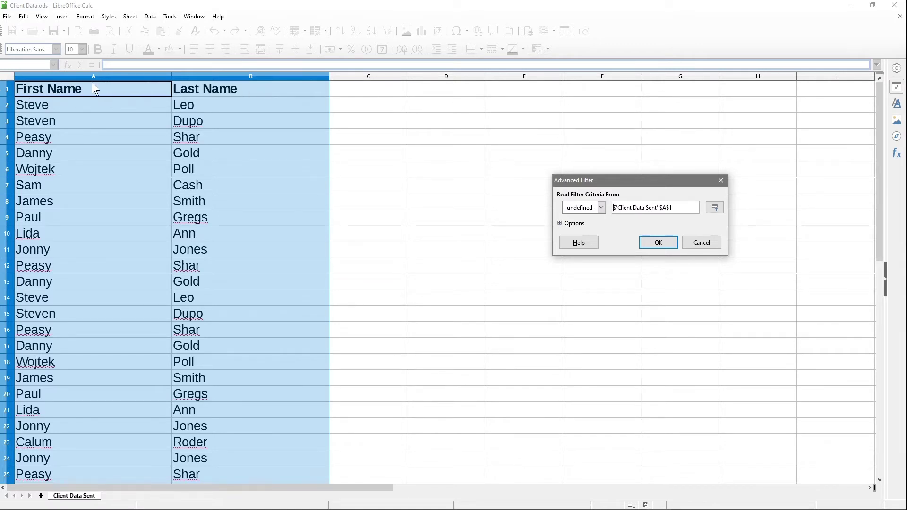
Set the filter criteria range to $A$1:$B$30, covering both name columns
{"action": "left_click", "coordinate": [61, 86]}
{"action": "scroll", "coordinate": [268, 178], "scroll_direction": "down", "scroll_amount": 4}
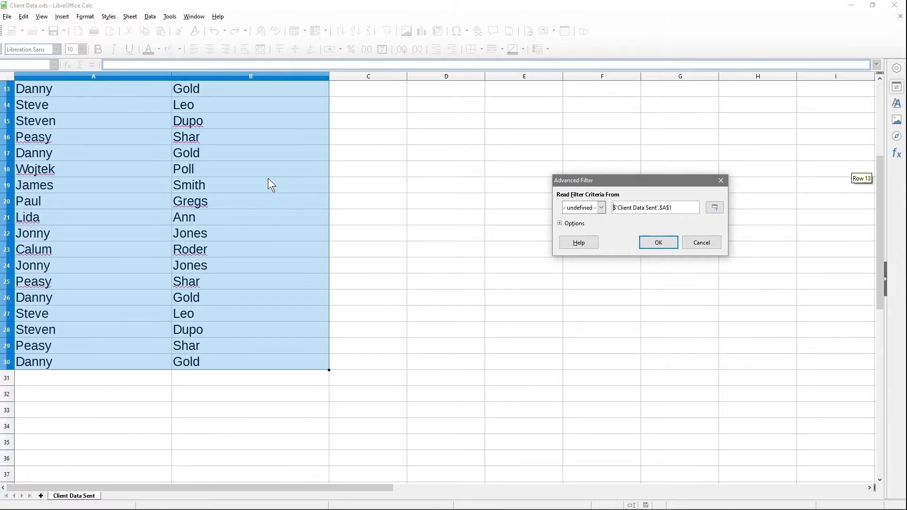
{"action": "scroll", "coordinate": [268, 177], "scroll_direction": "up", "scroll_amount": 4}
{"action": "left_click_drag", "start_coordinate": [880, 134], "coordinate": [900, 98]}
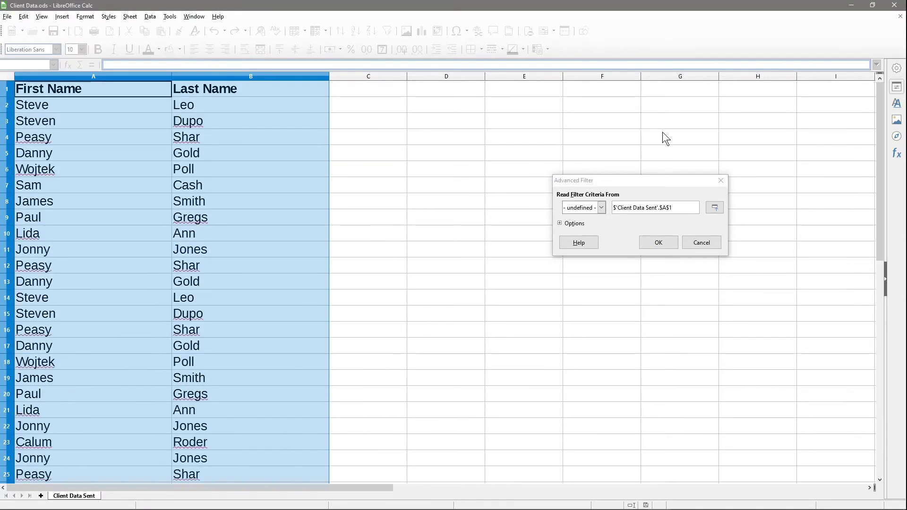
{"action": "left_click", "coordinate": [75, 85]}
{"action": "scroll", "coordinate": [213, 151], "scroll_direction": "down", "scroll_amount": 5}
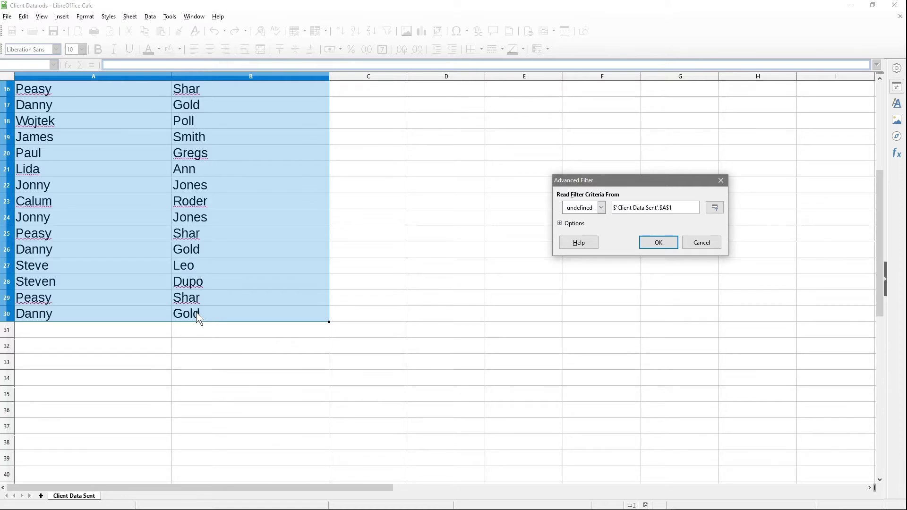
{"action": "left_click_drag", "start_coordinate": [198, 313], "coordinate": [203, 312]}
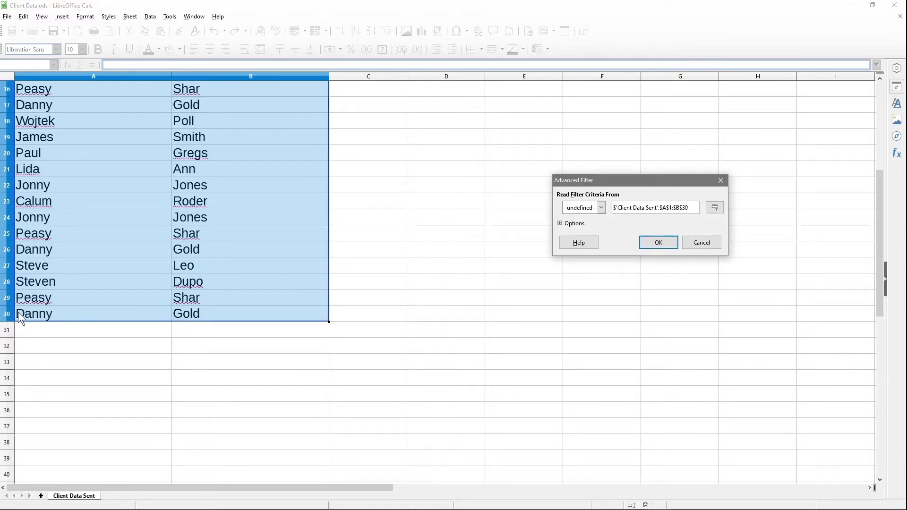
{"action": "scroll", "coordinate": [313, 103], "scroll_direction": "up", "scroll_amount": 5}
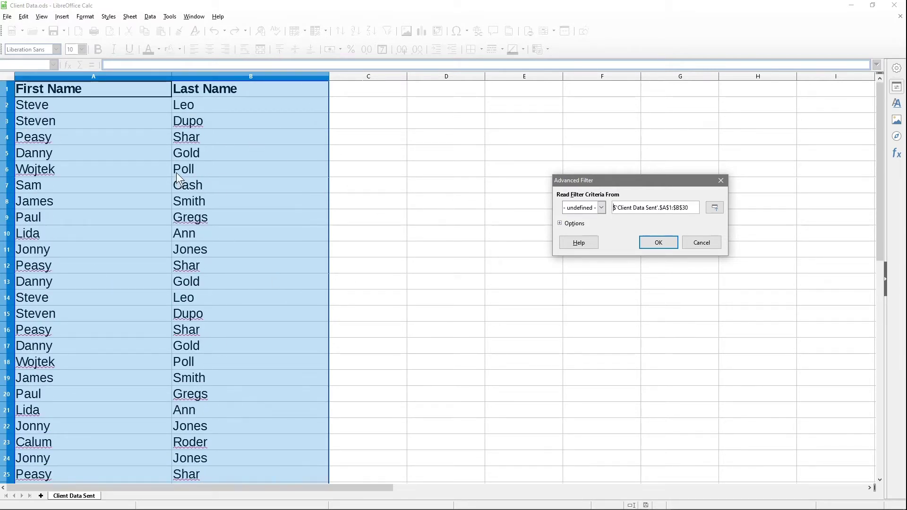
{"action": "left_click", "coordinate": [570, 225]}
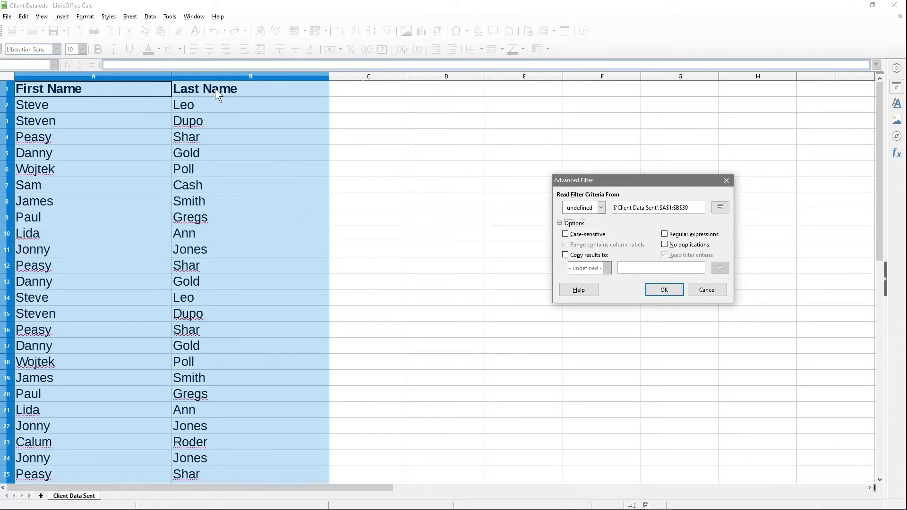
Tick No duplications and apply the advanced filter, hiding repeated name pairs
{"action": "left_click", "coordinate": [666, 245]}
{"action": "left_click", "coordinate": [667, 290]}
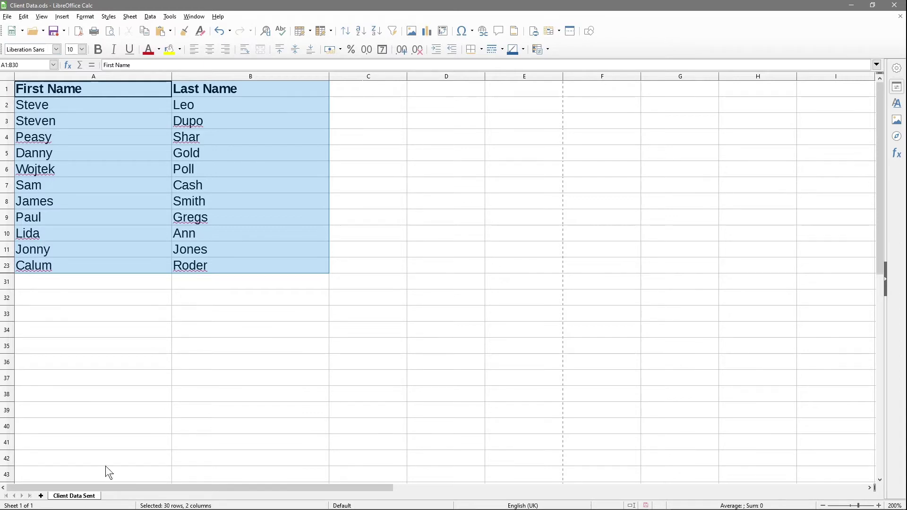
Copy the filtered name table A1:B23 and insert new blank sheets
{"action": "left_click", "coordinate": [215, 269]}
{"action": "left_click_drag", "start_coordinate": [229, 273], "coordinate": [54, 49]}
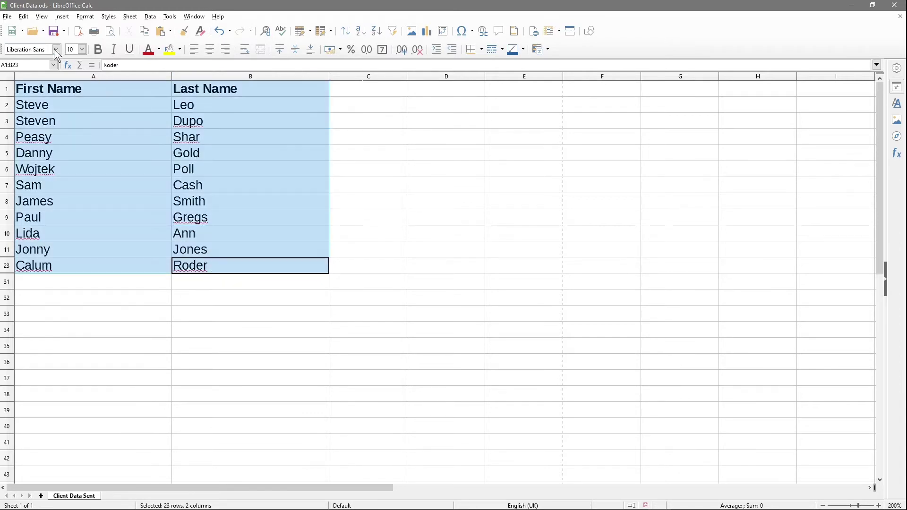
{"action": "left_click", "coordinate": [95, 90]}
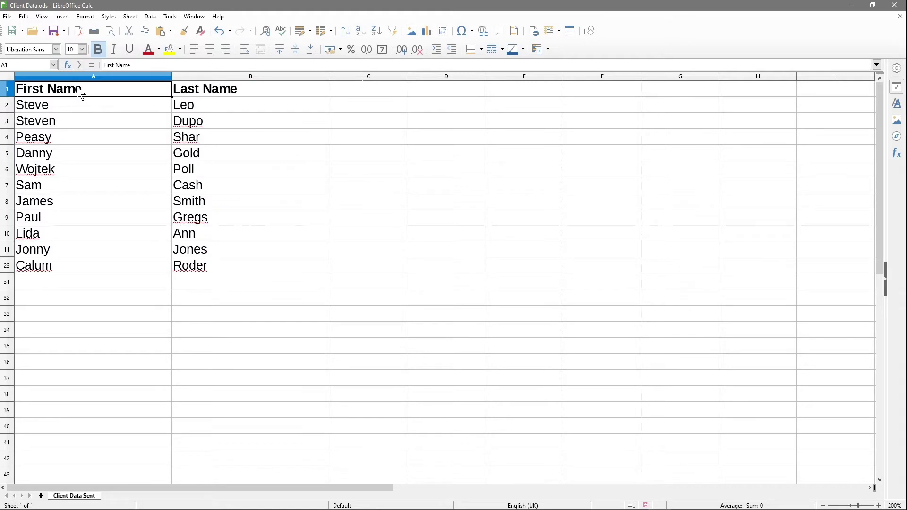
{"action": "left_click_drag", "start_coordinate": [80, 93], "coordinate": [199, 265]}
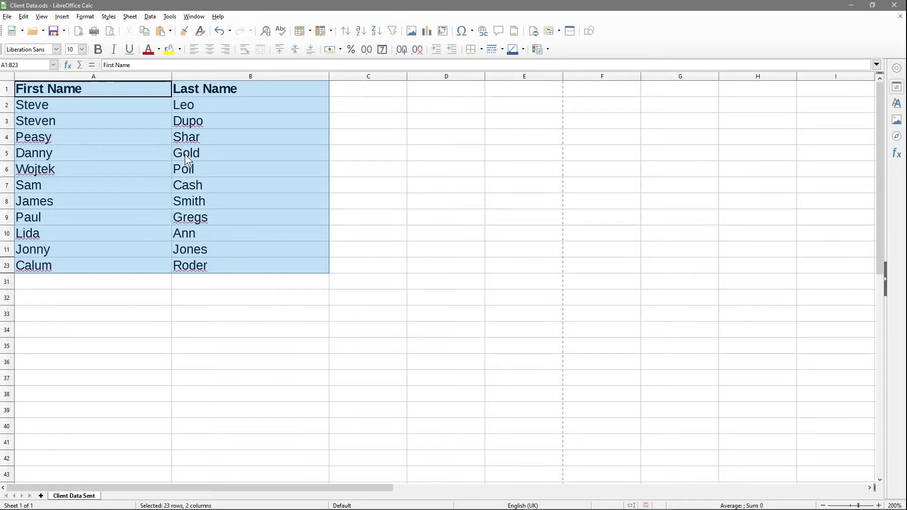
{"action": "key", "text": "ctrl+c"}
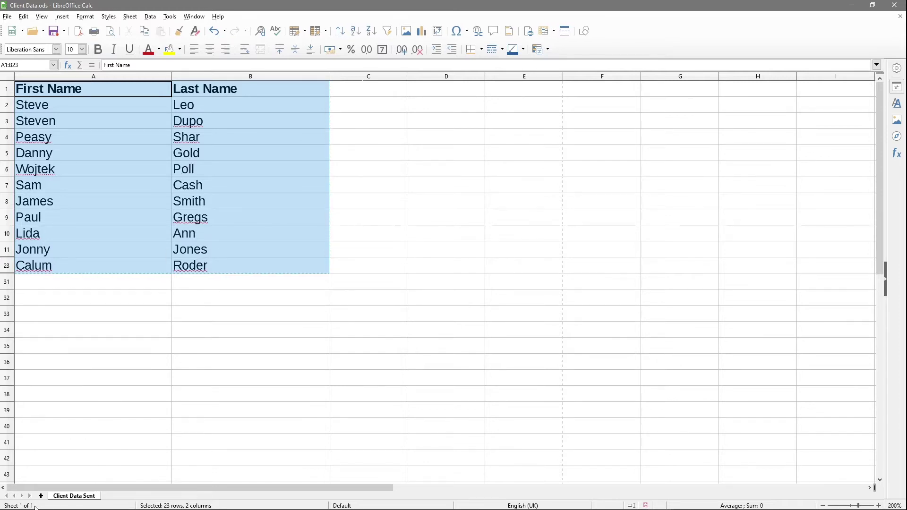
{"action": "left_click", "coordinate": [41, 495]}
Delete Sheet4 and Sheet3, confirming each deletion with Yes
{"action": "left_click", "coordinate": [42, 495]}
{"action": "left_click", "coordinate": [41, 496]}
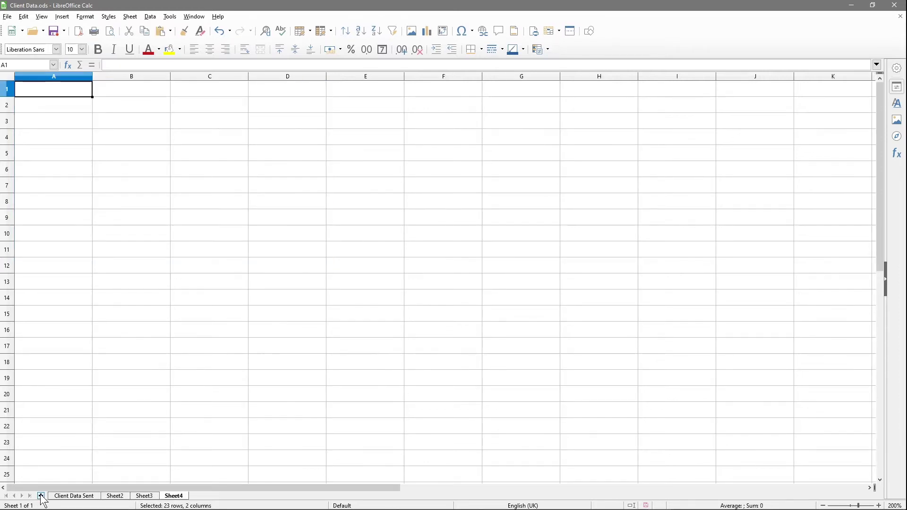
{"action": "right_click", "coordinate": [173, 496]}
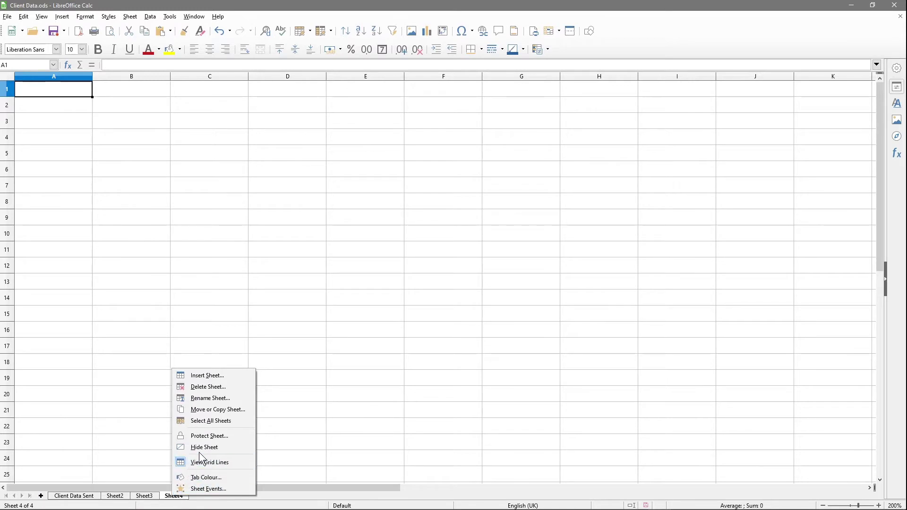
{"action": "left_click", "coordinate": [207, 387]}
{"action": "left_click", "coordinate": [463, 273]}
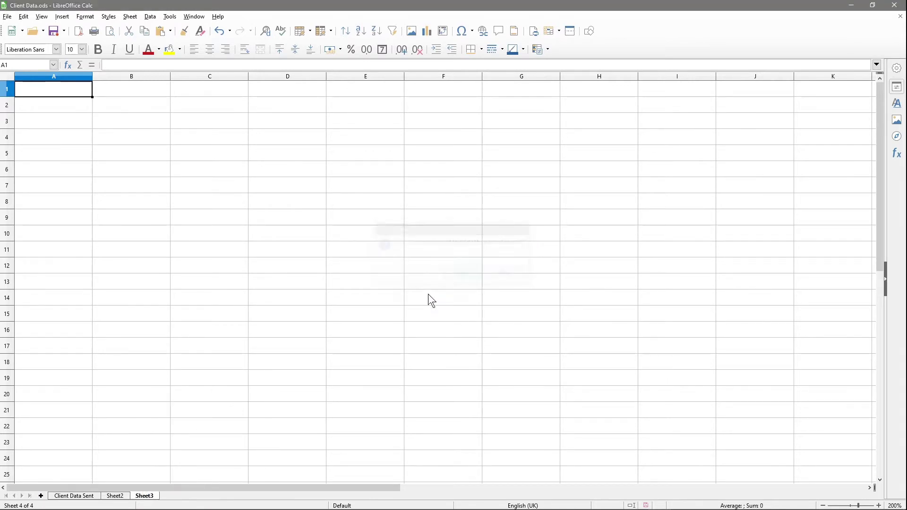
{"action": "right_click", "coordinate": [151, 497]}
{"action": "left_click", "coordinate": [188, 386]}
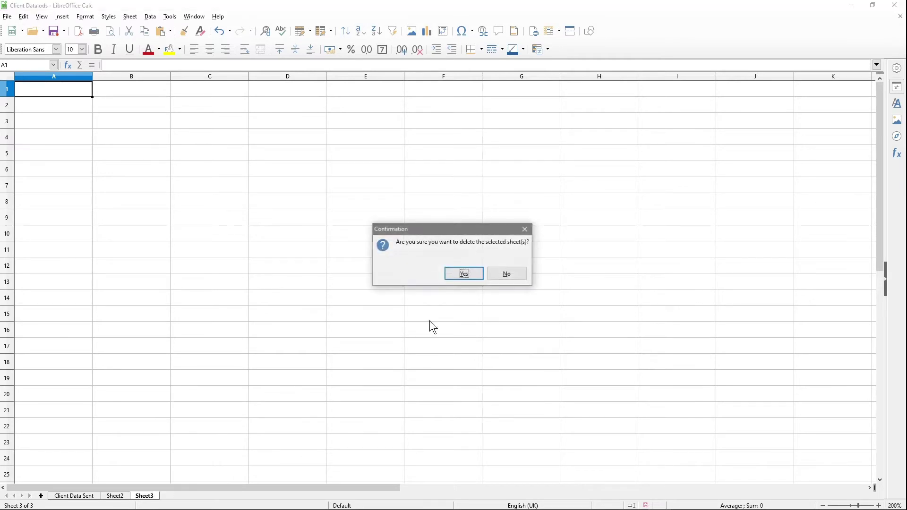
{"action": "left_click", "coordinate": [462, 274]}
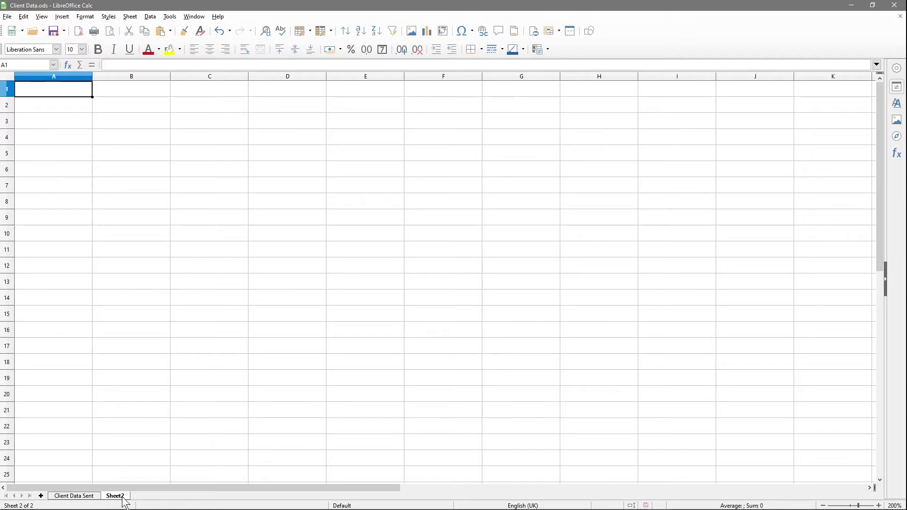
Rename Sheet2 to 'Client Data No Duplications' and paste the copied names into A1
{"action": "double_click", "coordinate": [113, 496]}
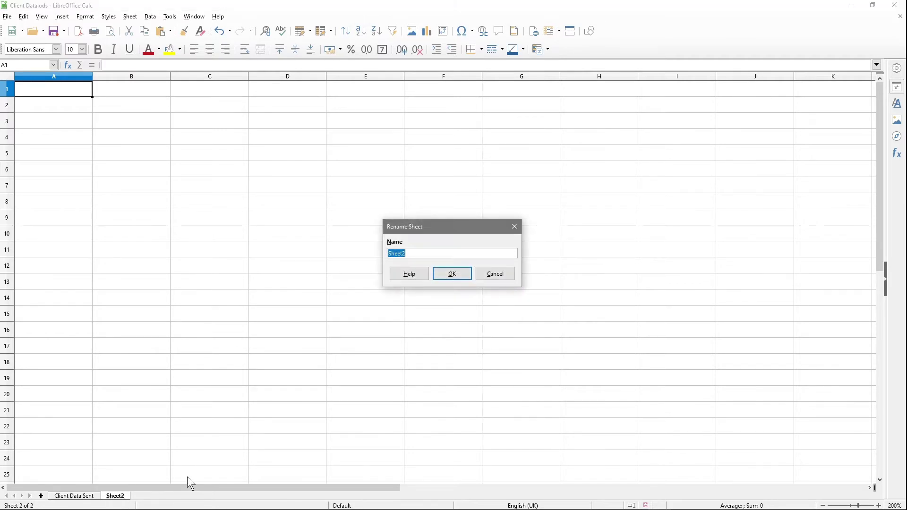
{"action": "type", "text": "Client Data No Duplications"}
{"action": "key", "text": "Return"}
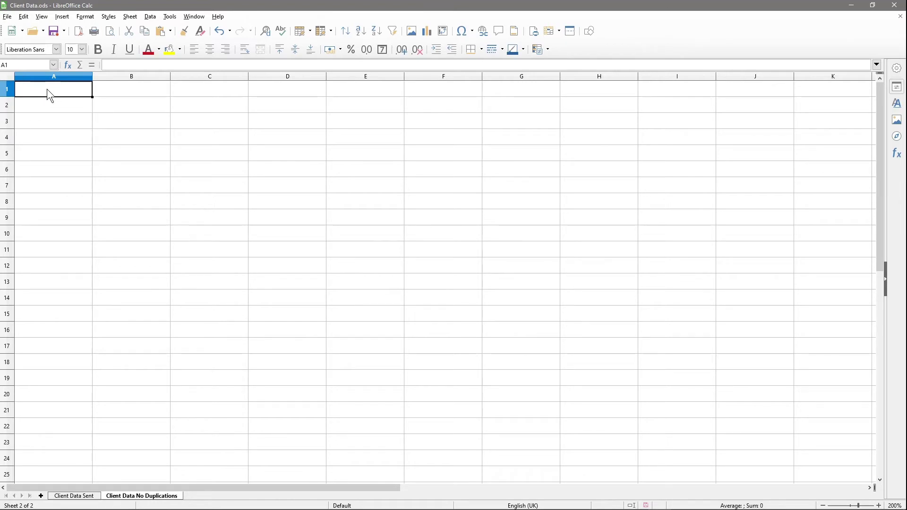
{"action": "key", "text": "ctrl+v"}
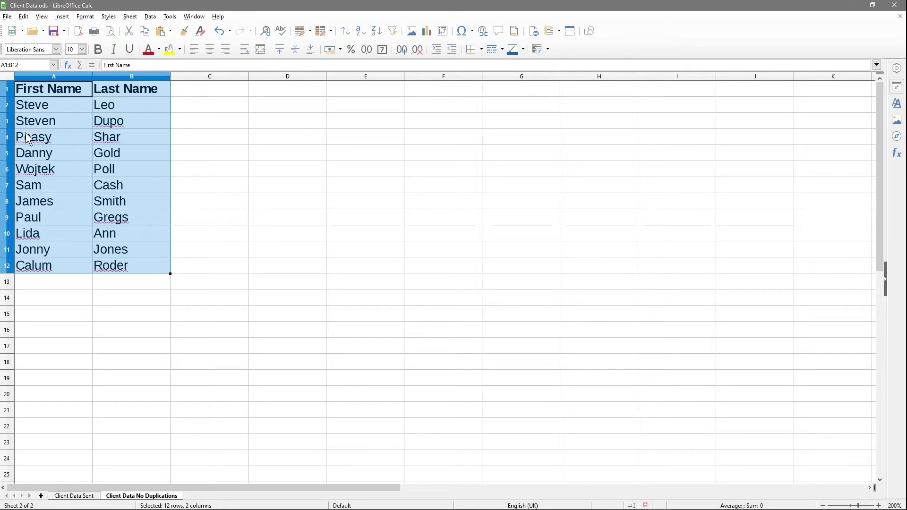
{"action": "left_click", "coordinate": [75, 497]}
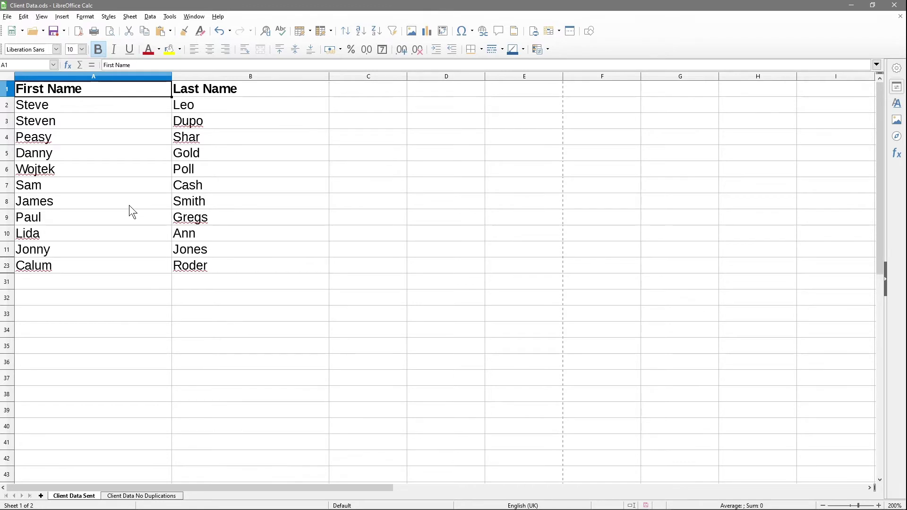
Unhide rows 1–23 on Client Data Sent with Show Rows, then view Client Data No Duplications
{"action": "left_click", "coordinate": [7, 90]}
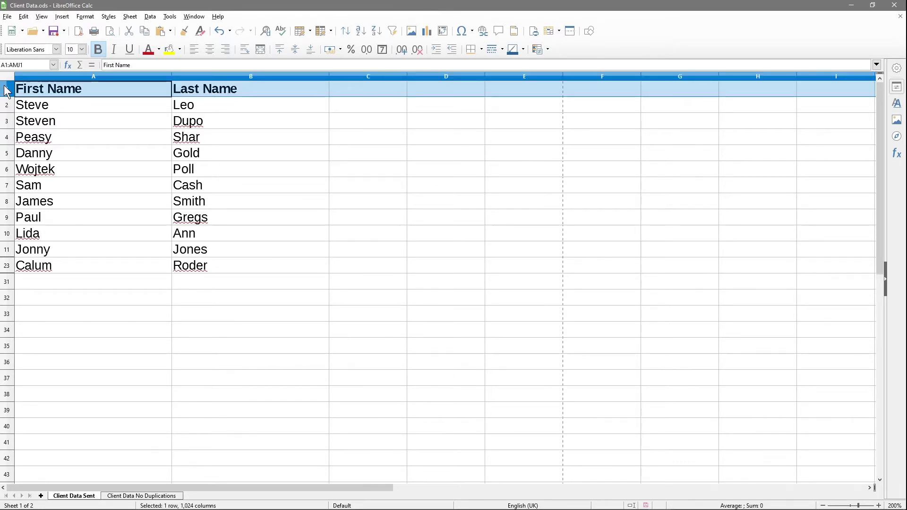
{"action": "left_click_drag", "start_coordinate": [6, 91], "coordinate": [7, 268]}
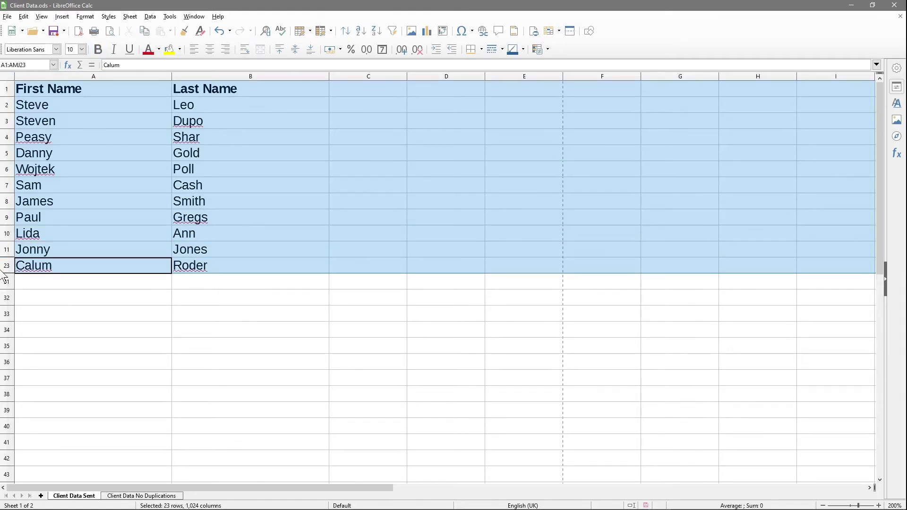
{"action": "right_click", "coordinate": [6, 144]}
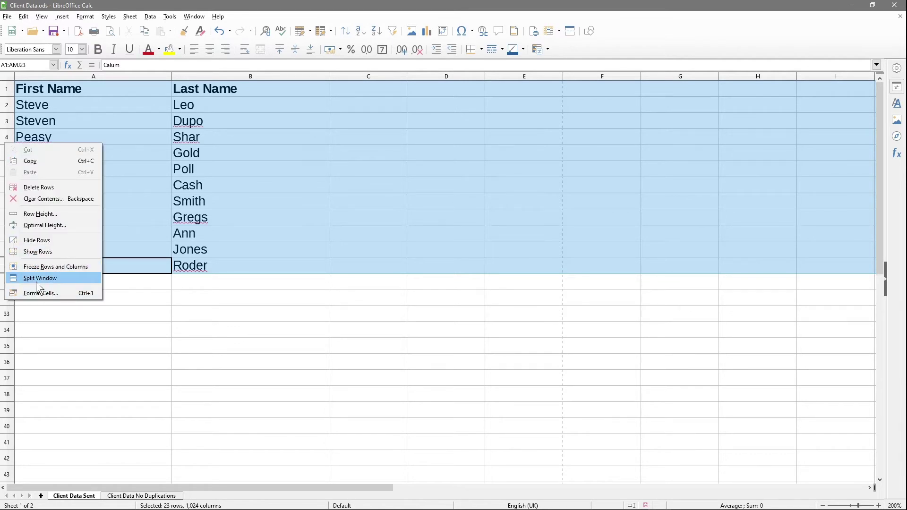
{"action": "left_click", "coordinate": [37, 252]}
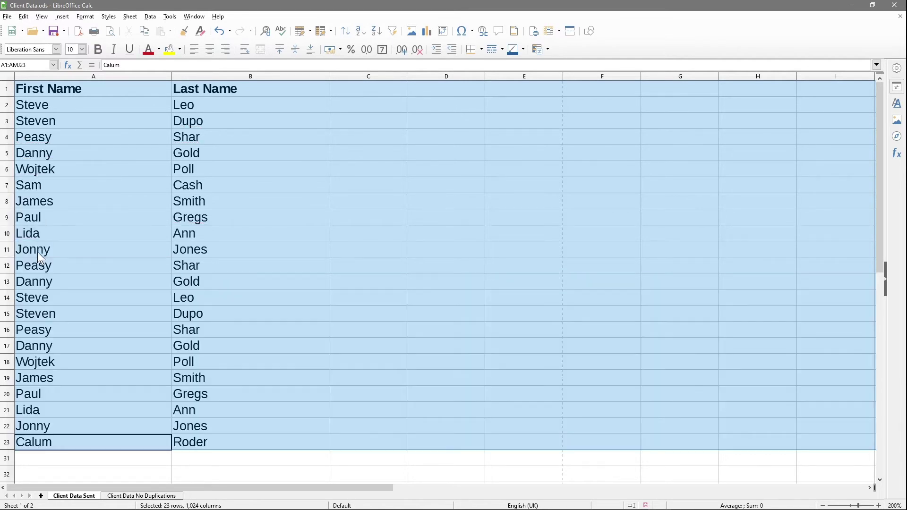
{"action": "left_click", "coordinate": [220, 245]}
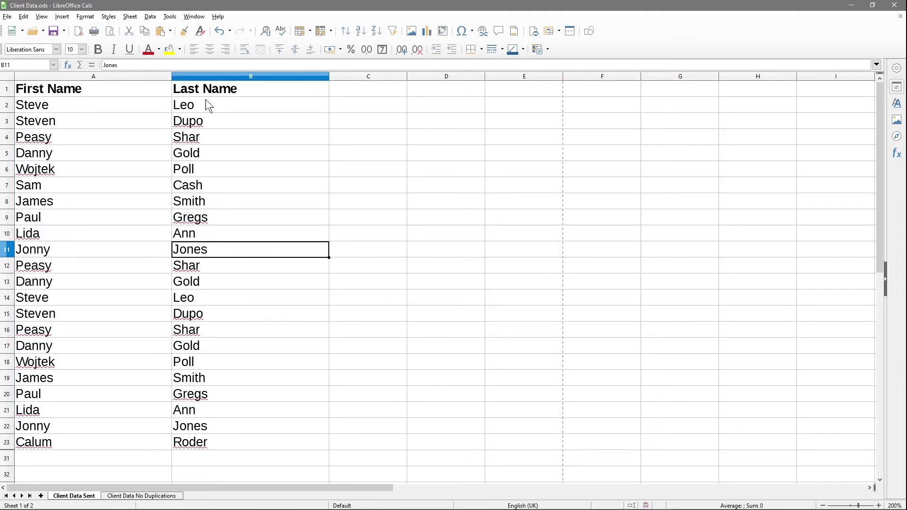
{"action": "left_click", "coordinate": [142, 496]}
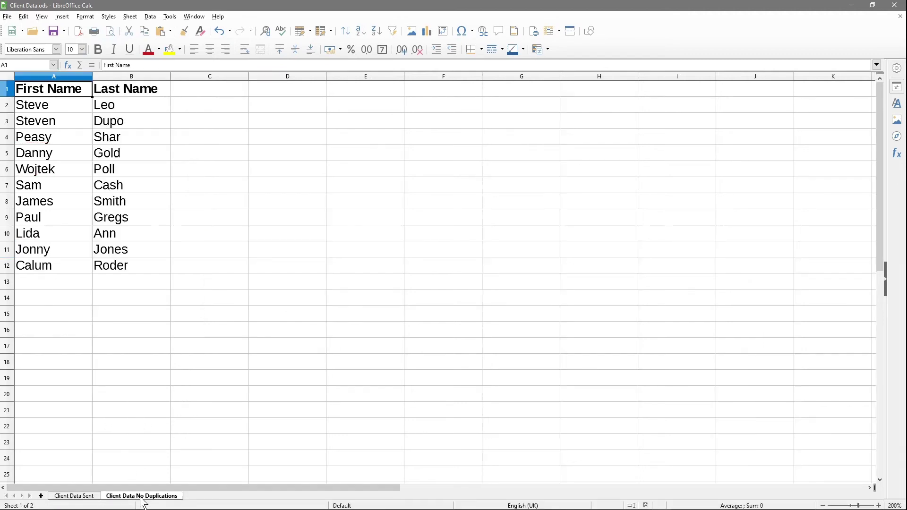
Return to Client Data Sent, select cell A1 and open the Data menu
{"action": "left_click", "coordinate": [74, 496]}
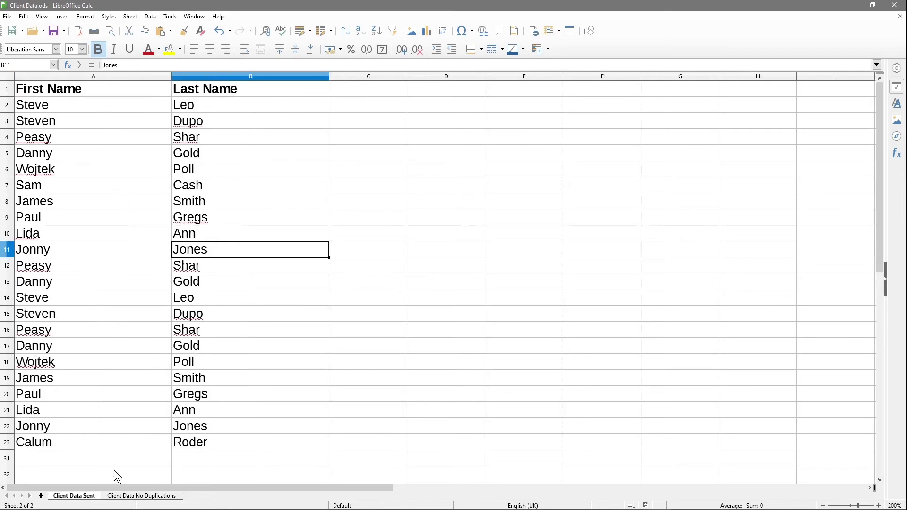
{"action": "left_click", "coordinate": [75, 89]}
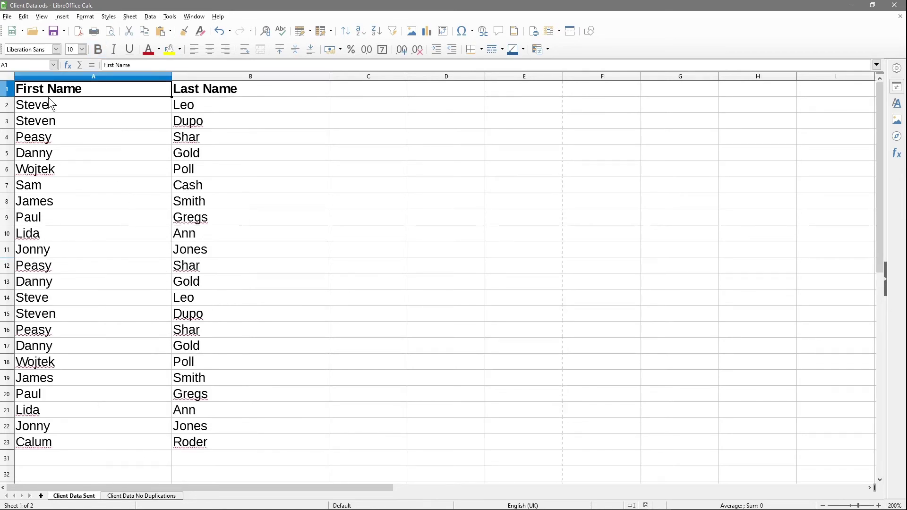
{"action": "left_click", "coordinate": [149, 17]}
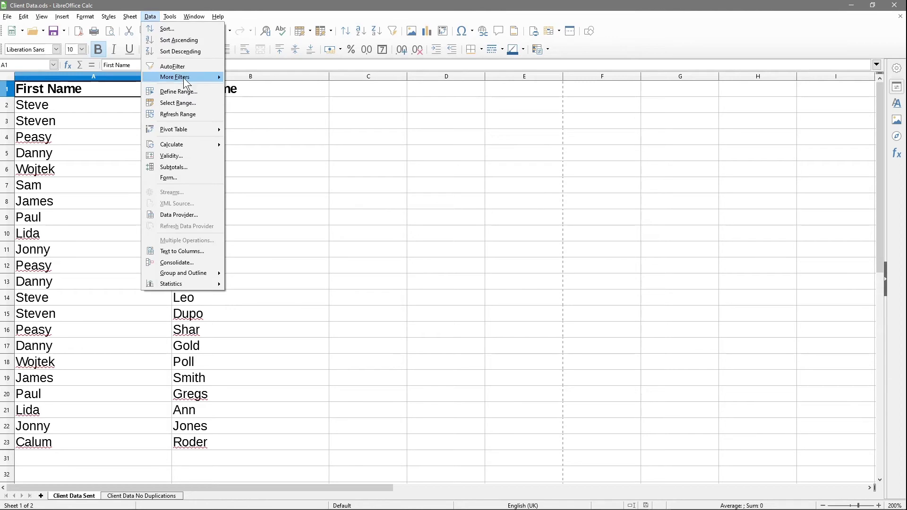
Filter A1:B23 with No duplications, copying the unique name pairs to F1:G12
{"action": "mouse_move", "coordinate": [189, 77]}
{"action": "left_click", "coordinate": [245, 86]}
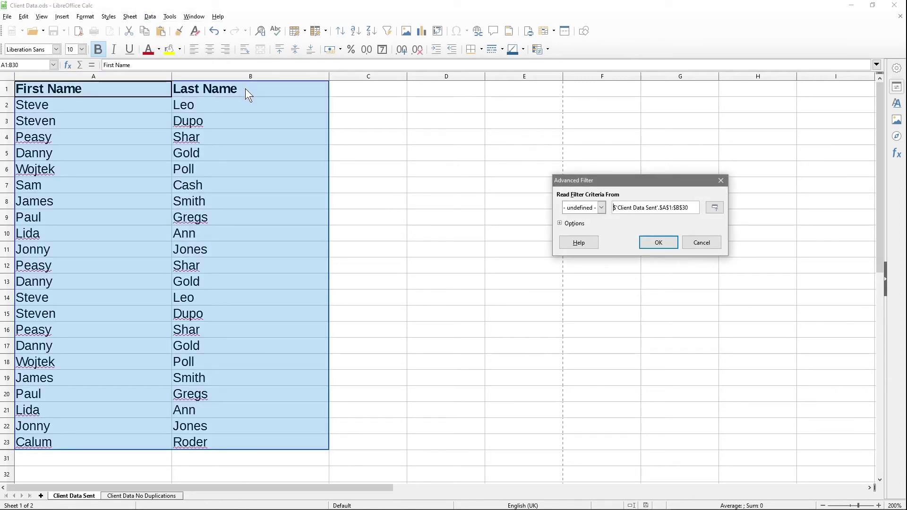
{"action": "left_click", "coordinate": [126, 89]}
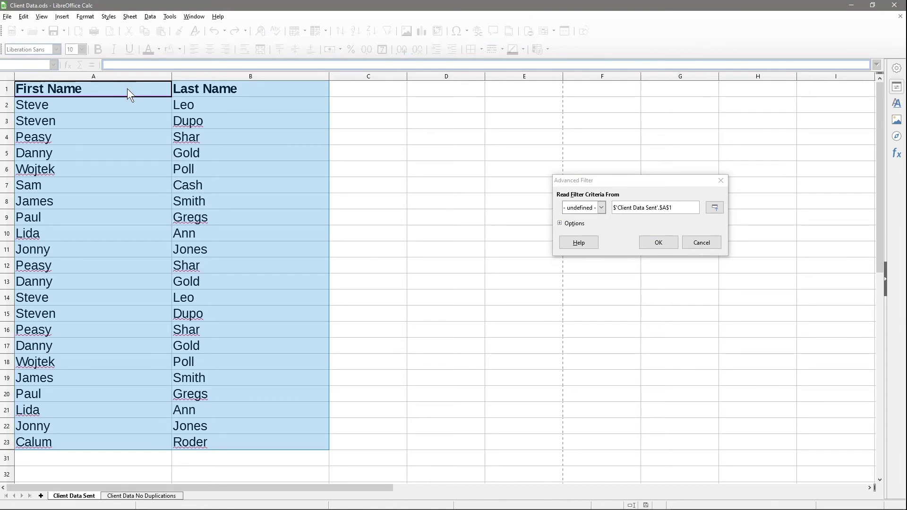
{"action": "left_click_drag", "start_coordinate": [128, 80], "coordinate": [230, 438]}
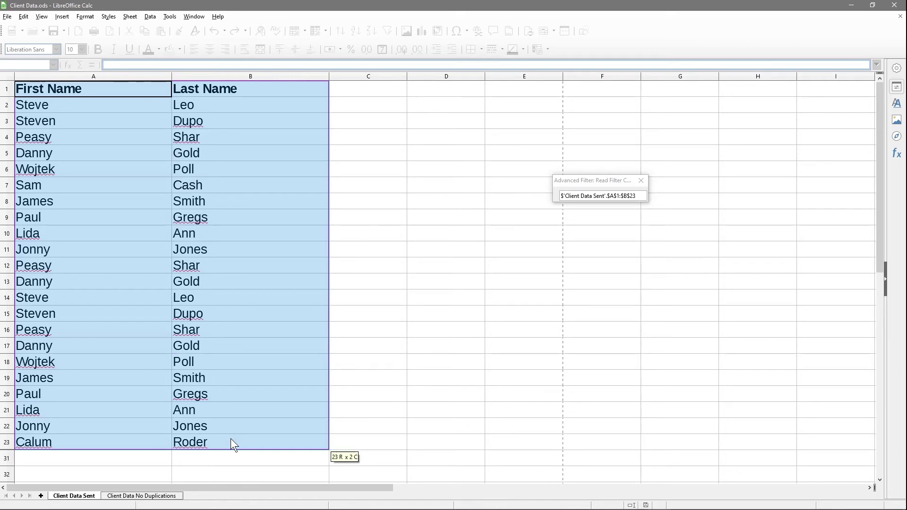
{"action": "left_click_drag", "start_coordinate": [230, 439], "coordinate": [231, 439]}
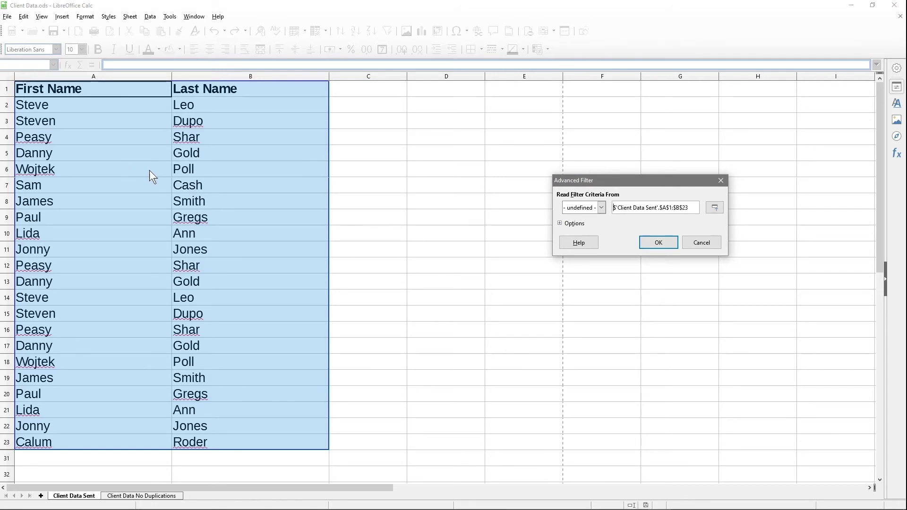
{"action": "left_click", "coordinate": [560, 224]}
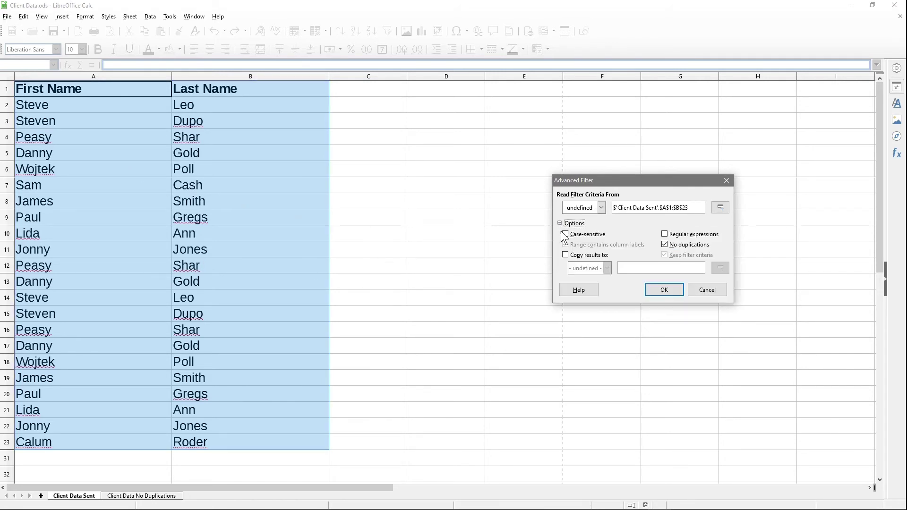
{"action": "left_click", "coordinate": [566, 255]}
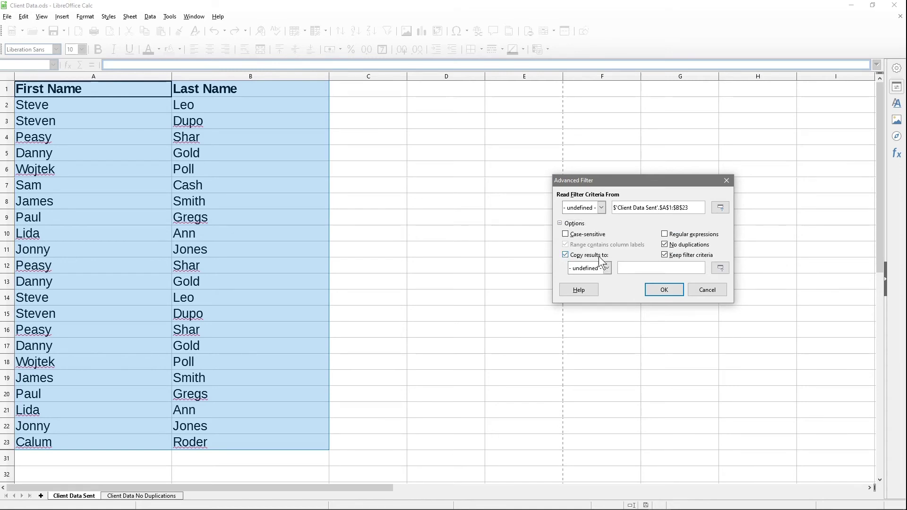
{"action": "left_click", "coordinate": [598, 91]}
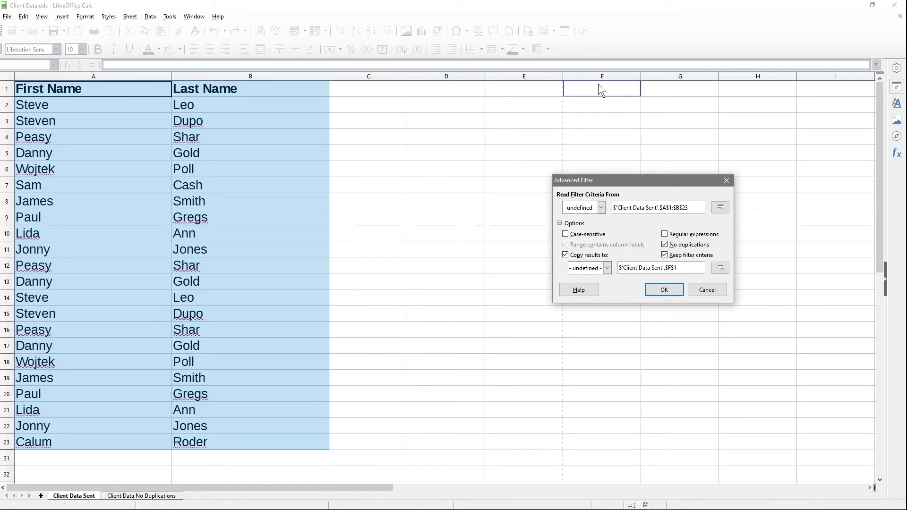
{"action": "left_click", "coordinate": [663, 290]}
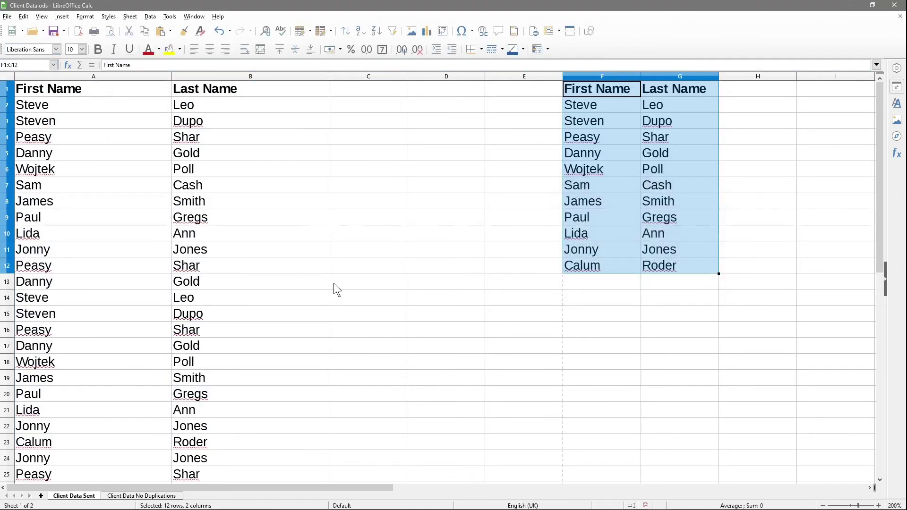
Check the unique name list in F1:G12 and the Client Data No Duplications sheet
{"action": "scroll", "coordinate": [334, 283], "scroll_direction": "down", "scroll_amount": 3}
{"action": "scroll", "coordinate": [333, 282], "scroll_direction": "up", "scroll_amount": 3}
{"action": "left_click", "coordinate": [397, 237]}
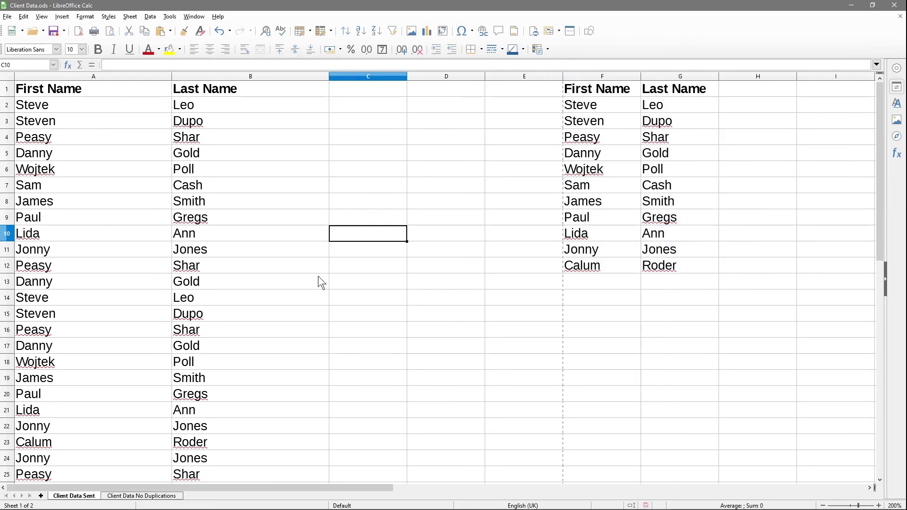
{"action": "left_click_drag", "start_coordinate": [622, 88], "coordinate": [668, 265]}
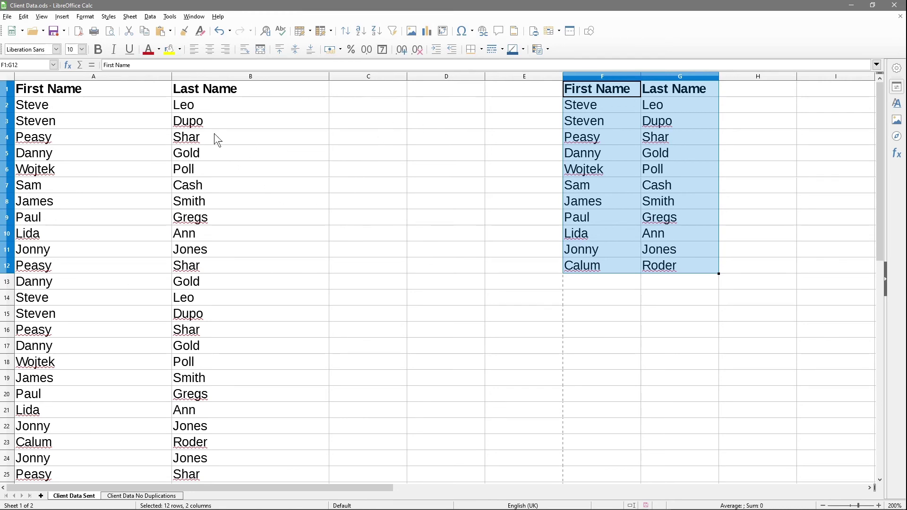
{"action": "left_click", "coordinate": [155, 496]}
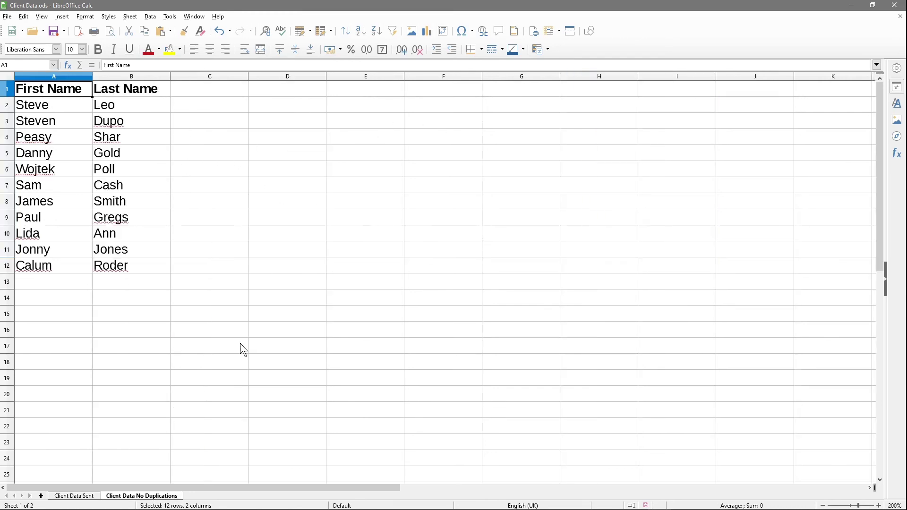
{"action": "left_click", "coordinate": [78, 497]}
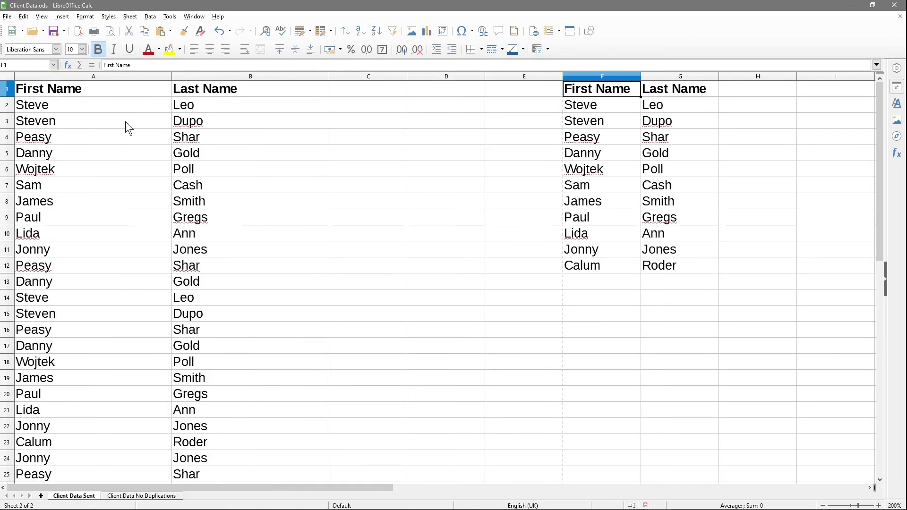
Save Client Data.ods, then close Calc and the folder window holding it
{"action": "left_click", "coordinate": [55, 32]}
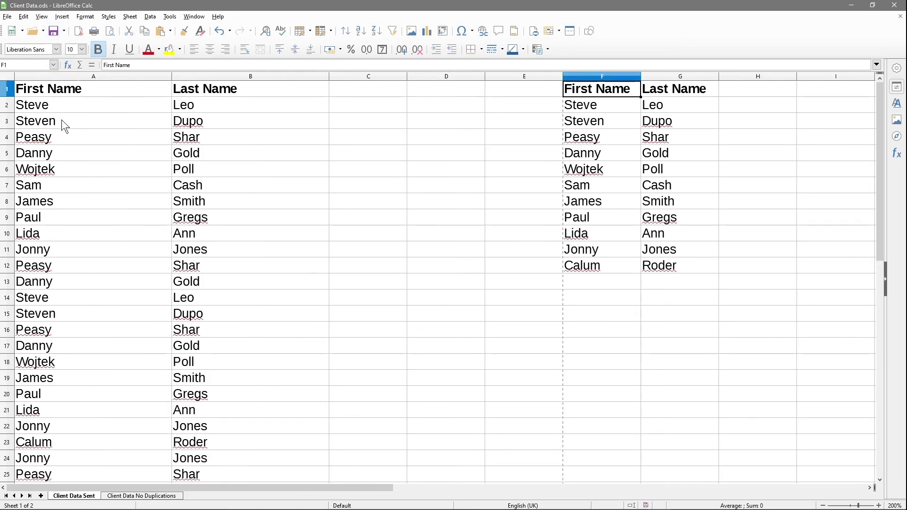
{"action": "left_click_drag", "start_coordinate": [60, 92], "coordinate": [237, 427]}
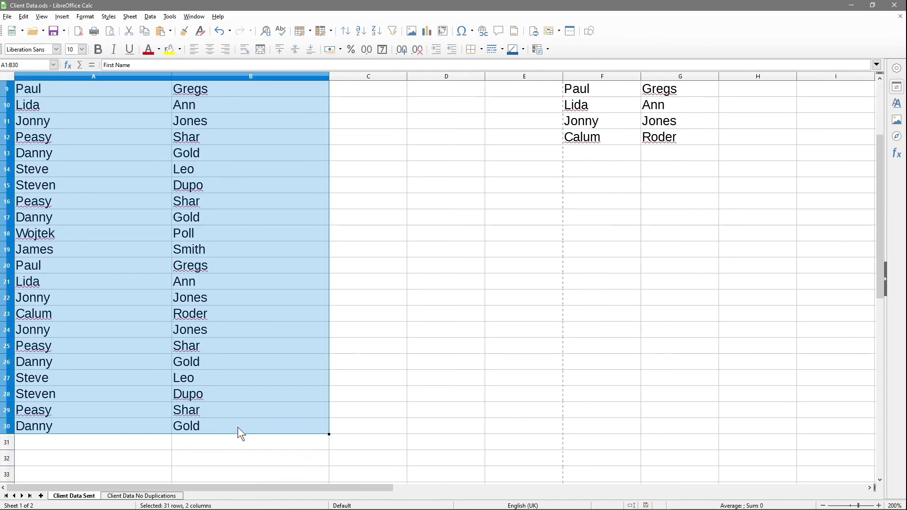
{"action": "scroll", "coordinate": [231, 265], "scroll_direction": "up", "scroll_amount": 3}
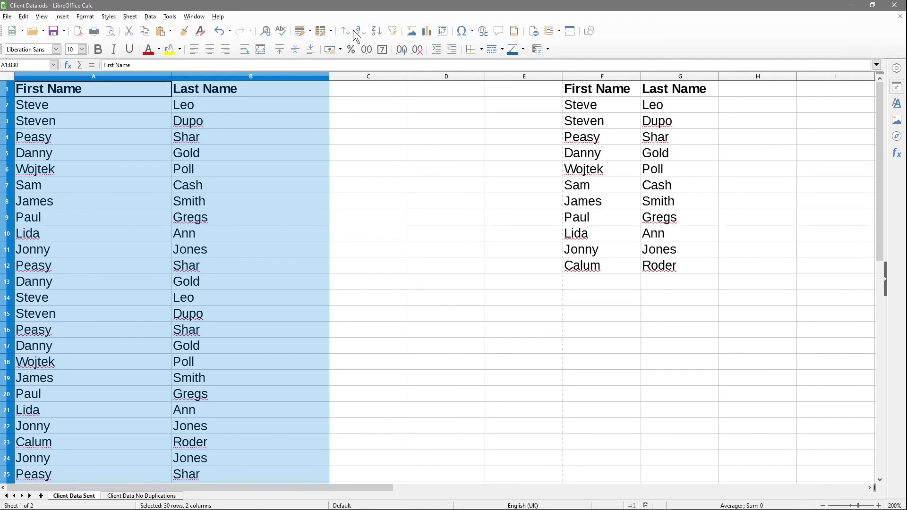
{"action": "left_click", "coordinate": [897, 9]}
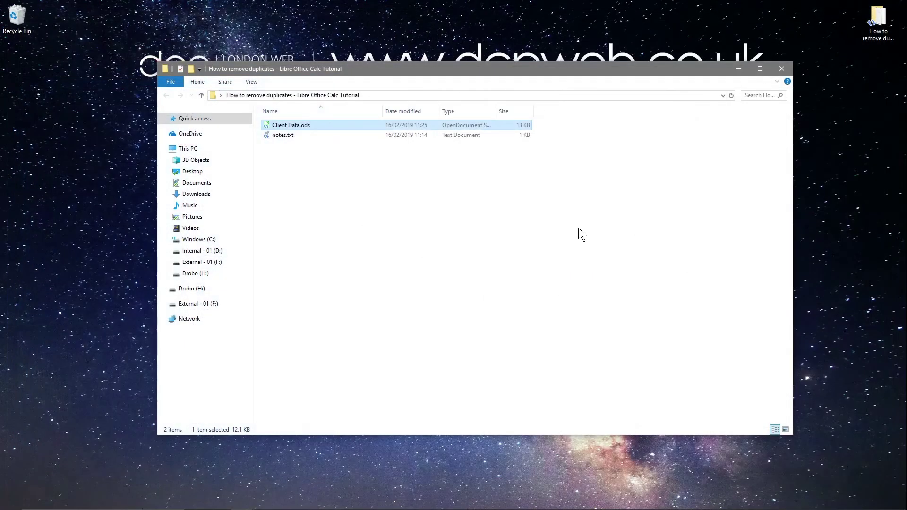
{"action": "left_click", "coordinate": [770, 82]}
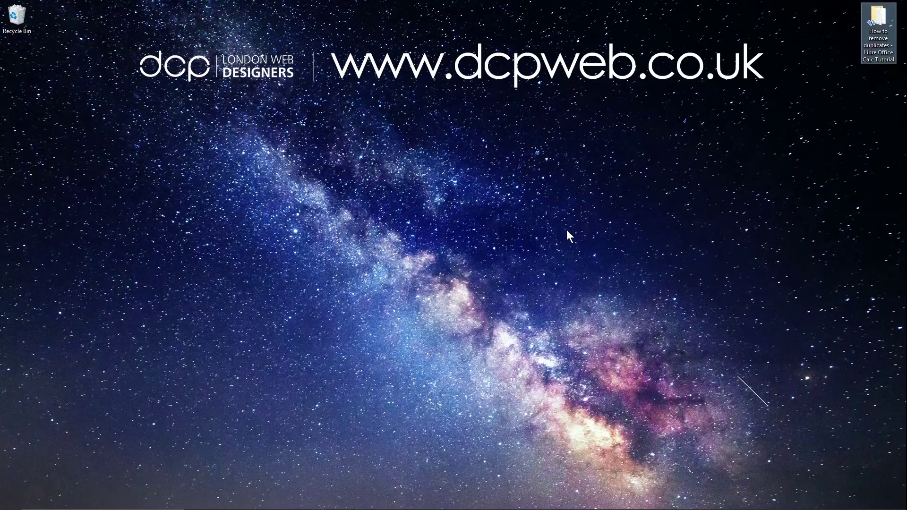